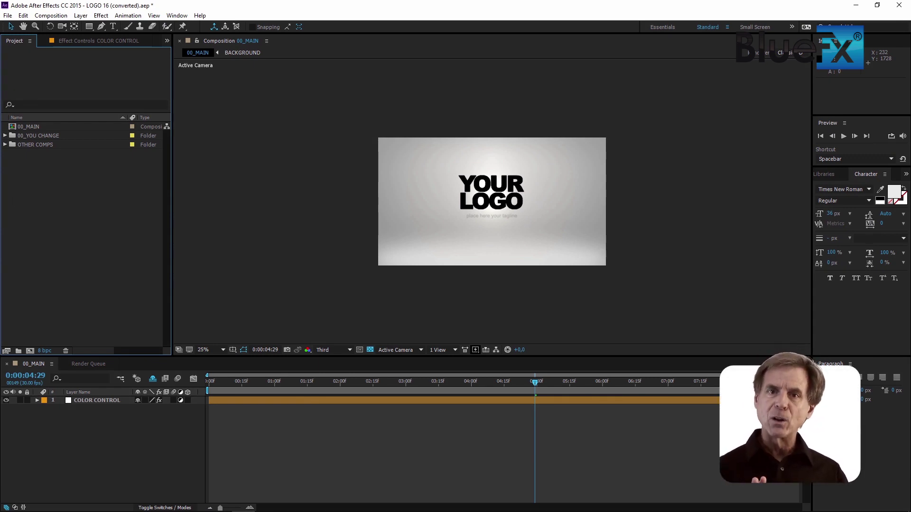
- Import CLIENT_LOGO.ai from the desktop folder into the Project panel
drag(0, 128, 364, 105)
click(311, 162)
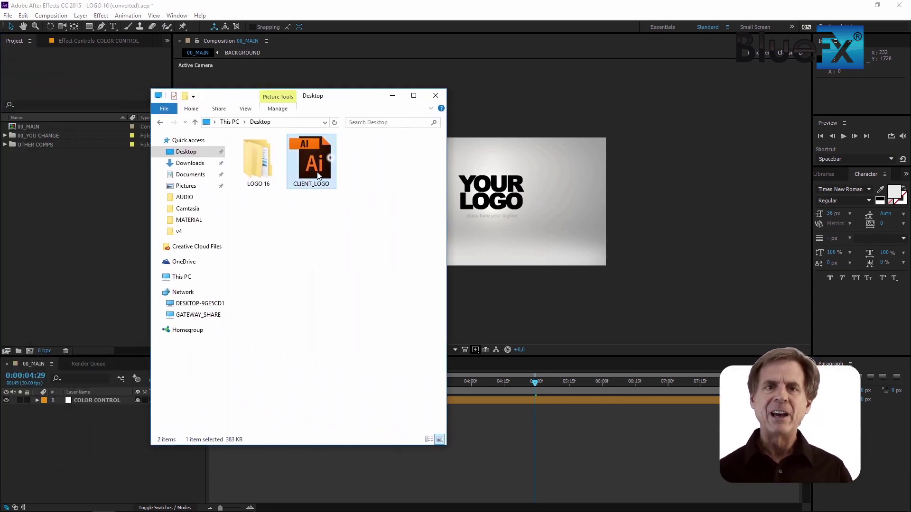
drag(311, 161, 66, 243)
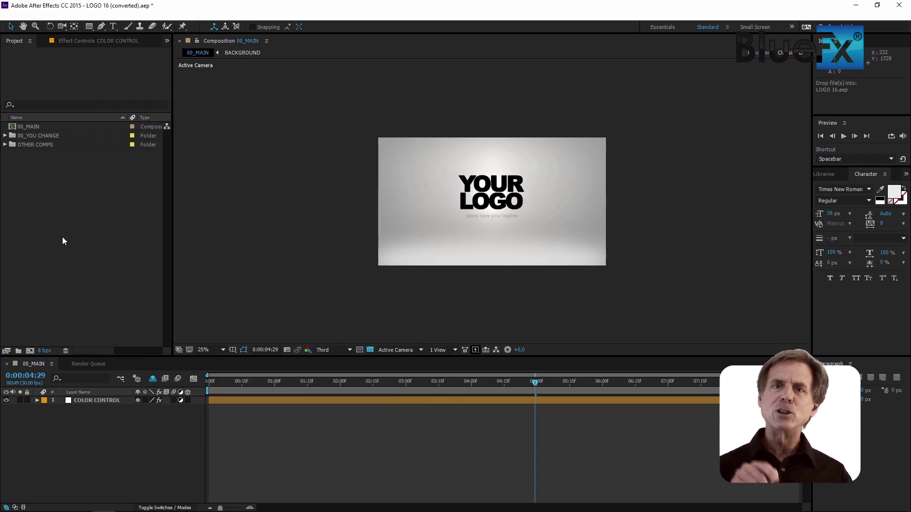
- Swap the YOUR LOGO placeholder layer in YOUR_LOGO for the CLIENT_LOGO.ai layer
click(6, 136)
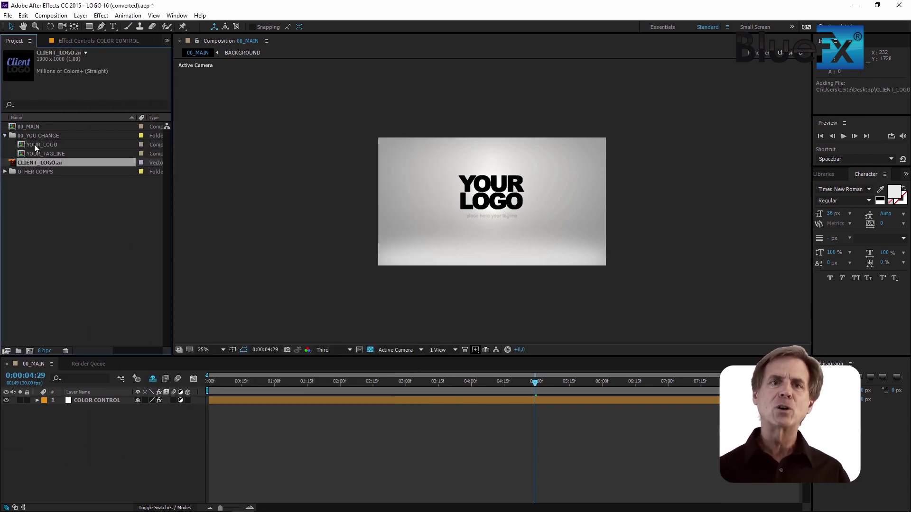
double_click(34, 144)
drag(33, 161, 85, 398)
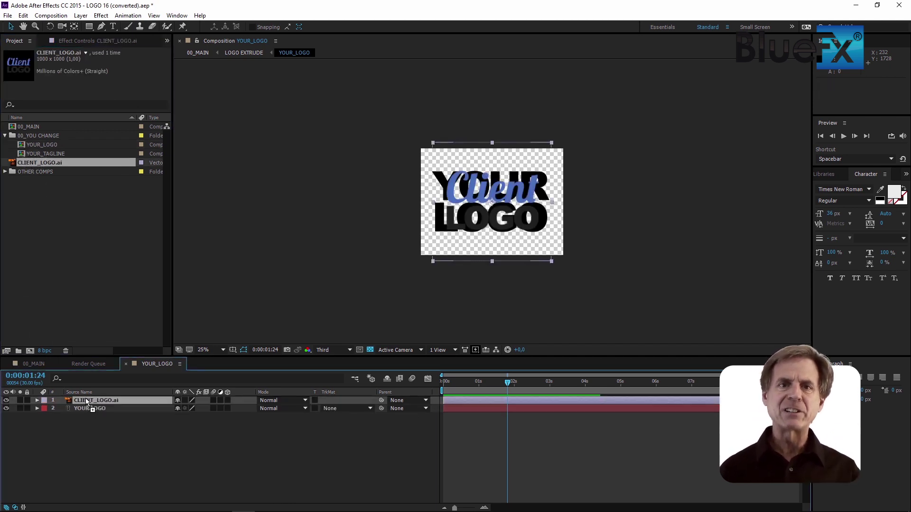
click(90, 409)
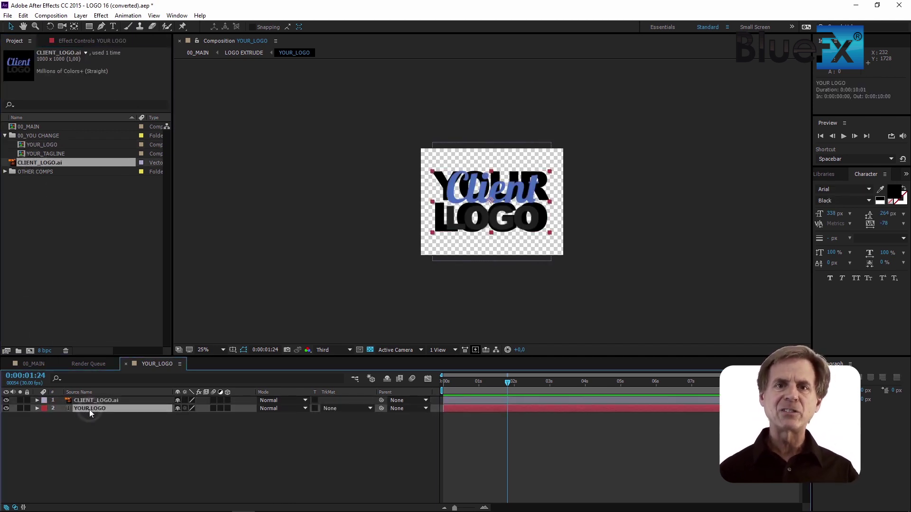
key(Delete)
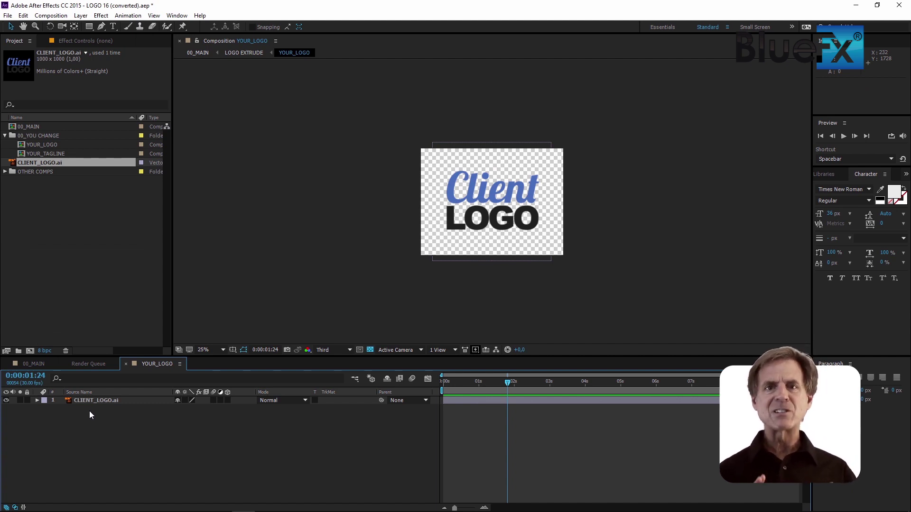
click(89, 401)
- Scale the CLIENT_LOGO.ai layer up from 100% to 107%
key(s)
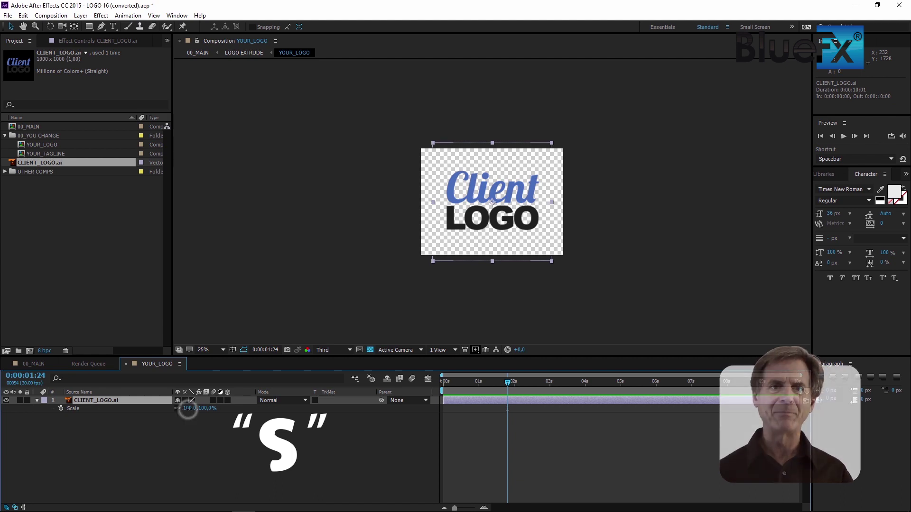
drag(188, 411, 191, 409)
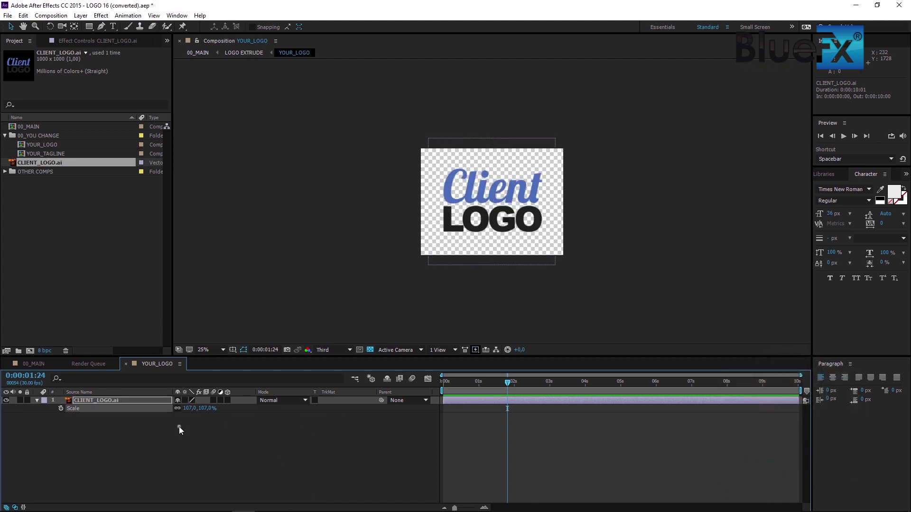
click(179, 428)
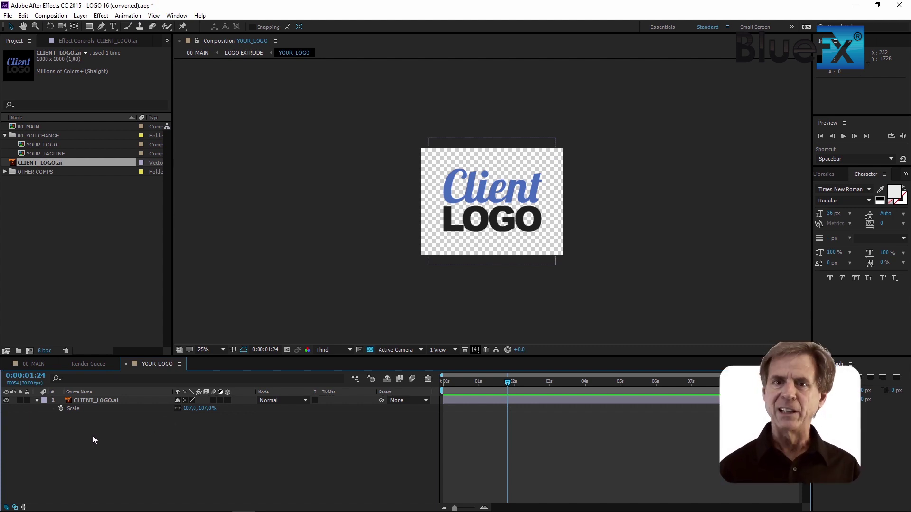
double_click(40, 153)
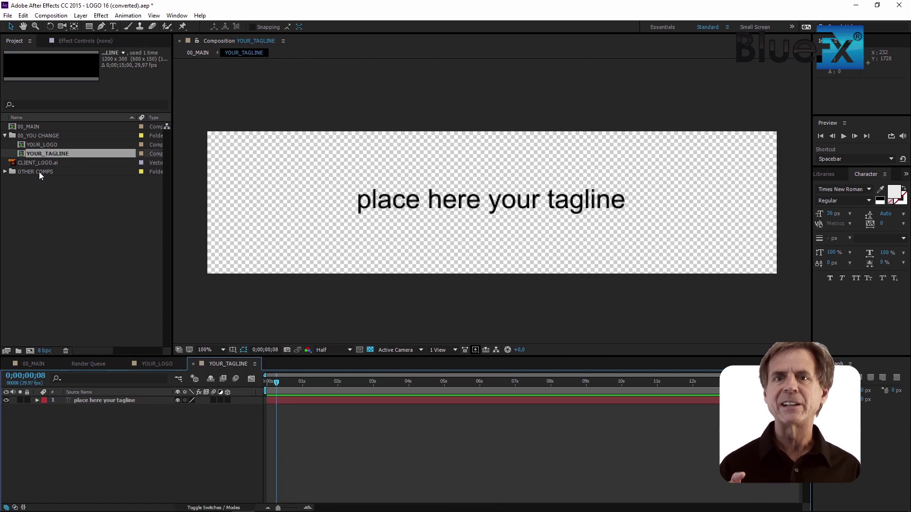
click(93, 400)
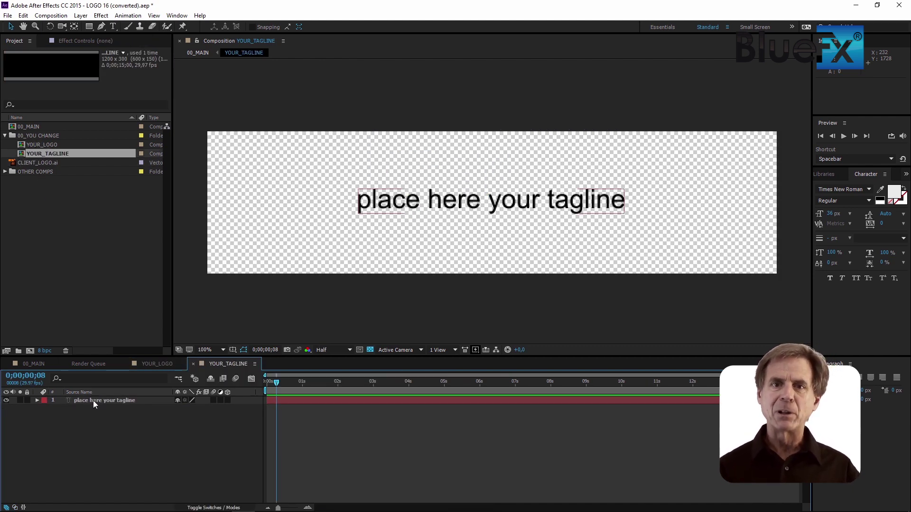
double_click(93, 400)
text(www)
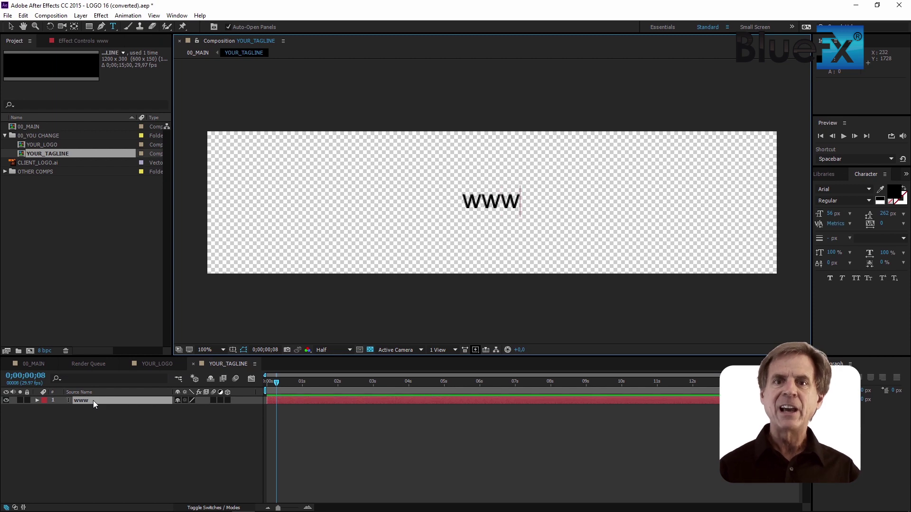
text(.yours)
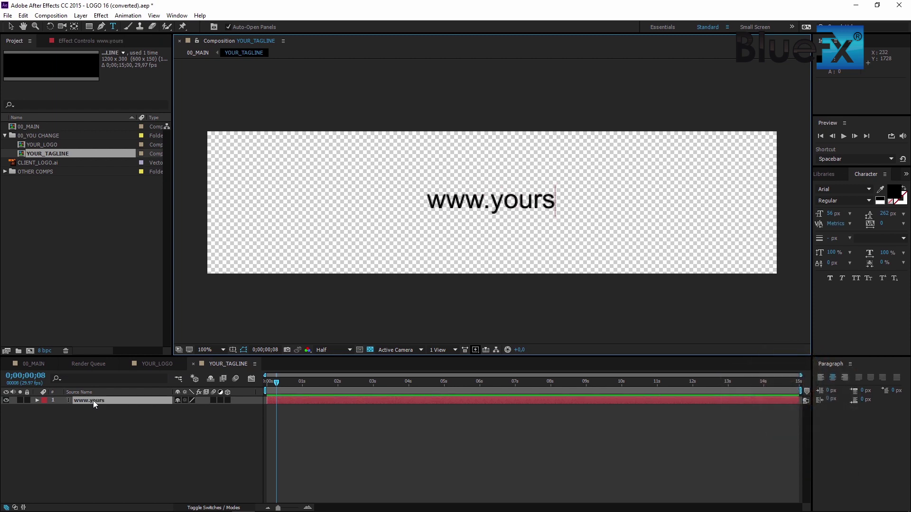
text(ite.com)
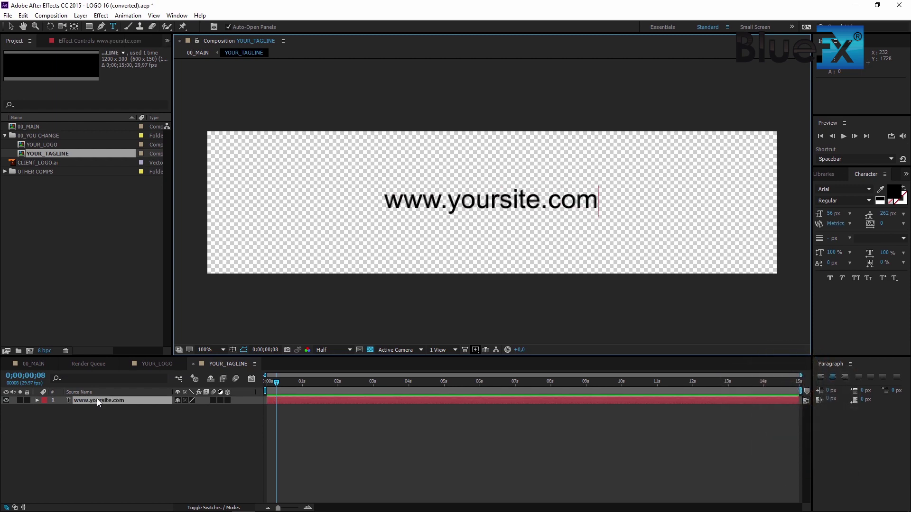
click(98, 414)
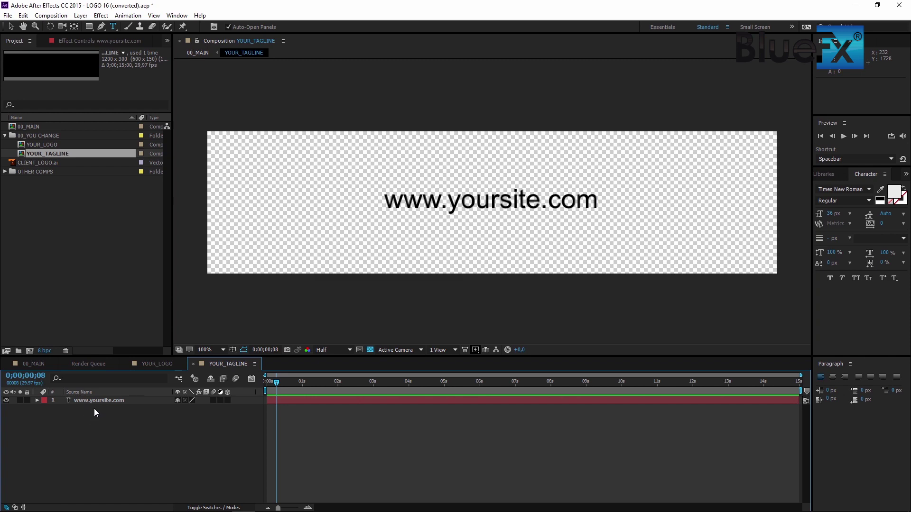
double_click(39, 127)
- At about 3 seconds, expand the COLOR CONTROL layer's eight colour effects in Effect Controls
click(423, 381)
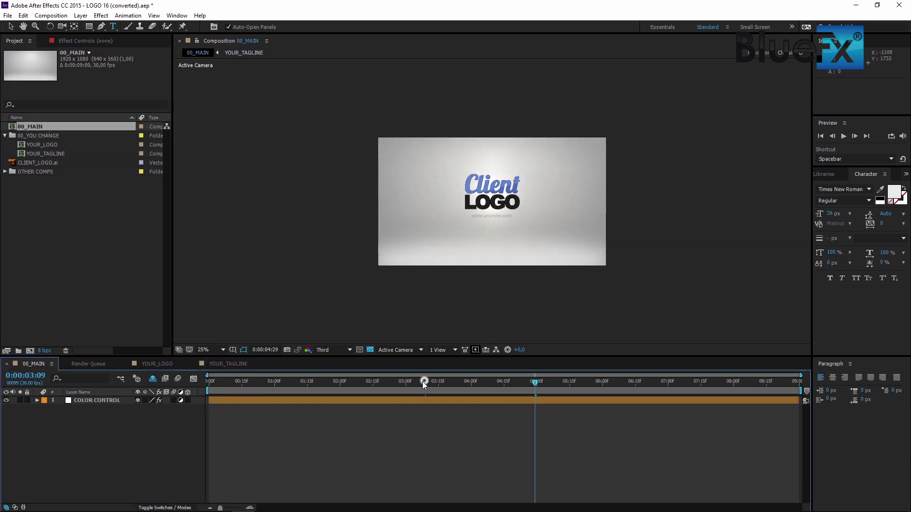
drag(424, 382, 419, 385)
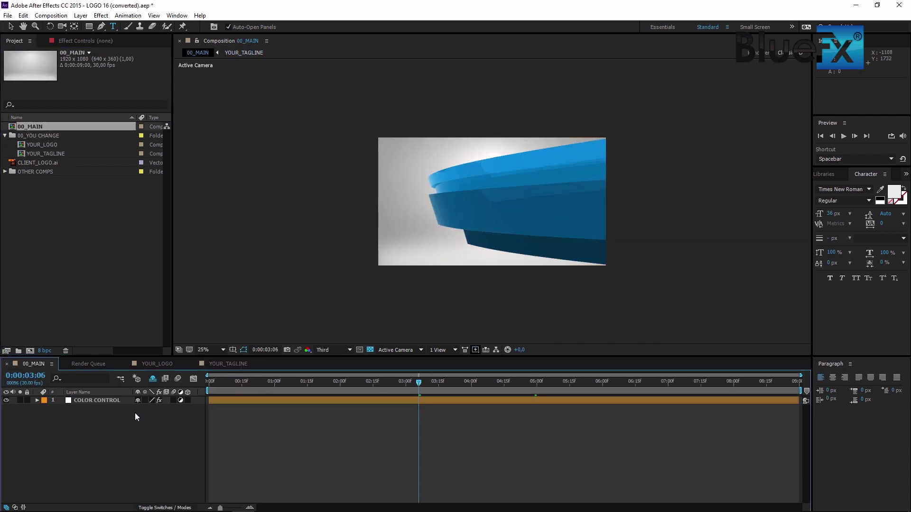
click(112, 403)
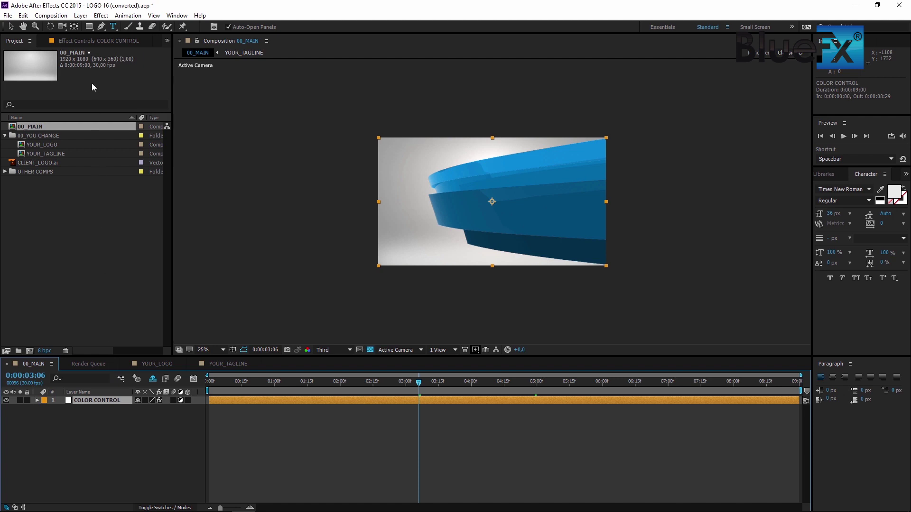
click(93, 42)
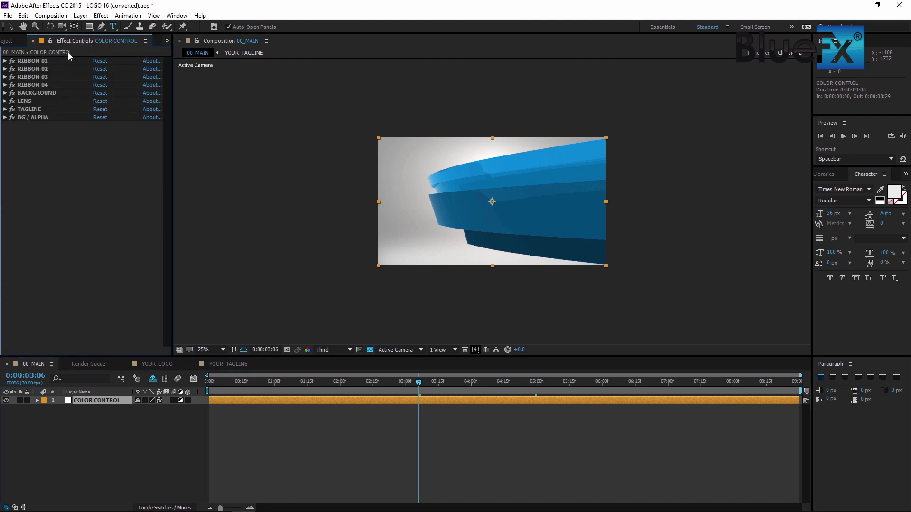
click(45, 62)
shift+click(44, 118)
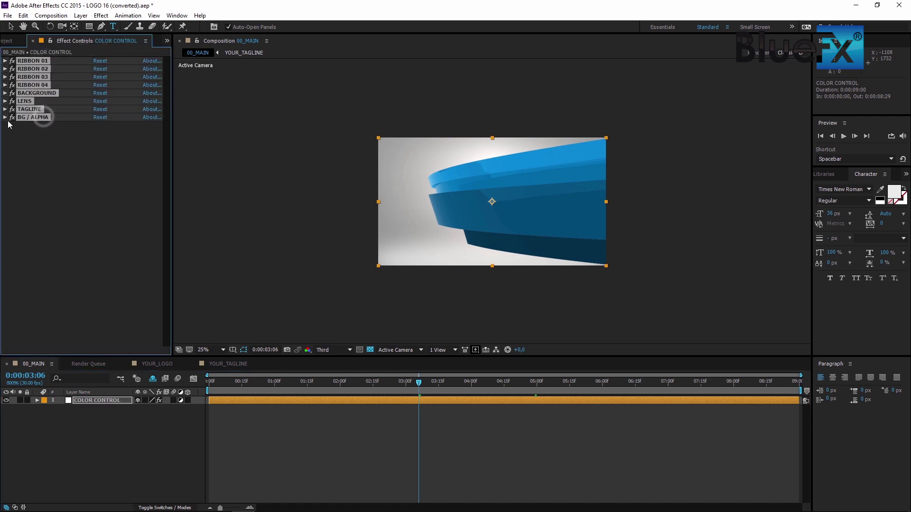
click(5, 118)
click(44, 204)
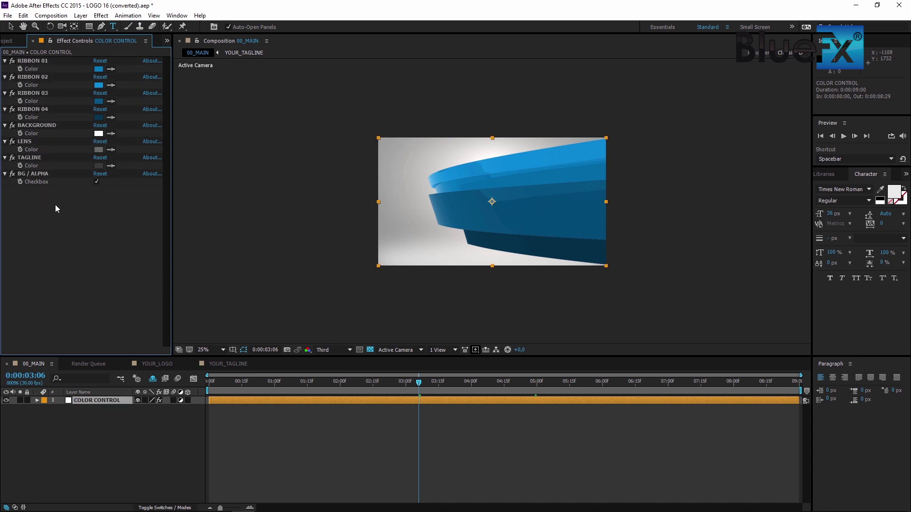
- Set the BACKGROUND colour to a light pink
click(98, 134)
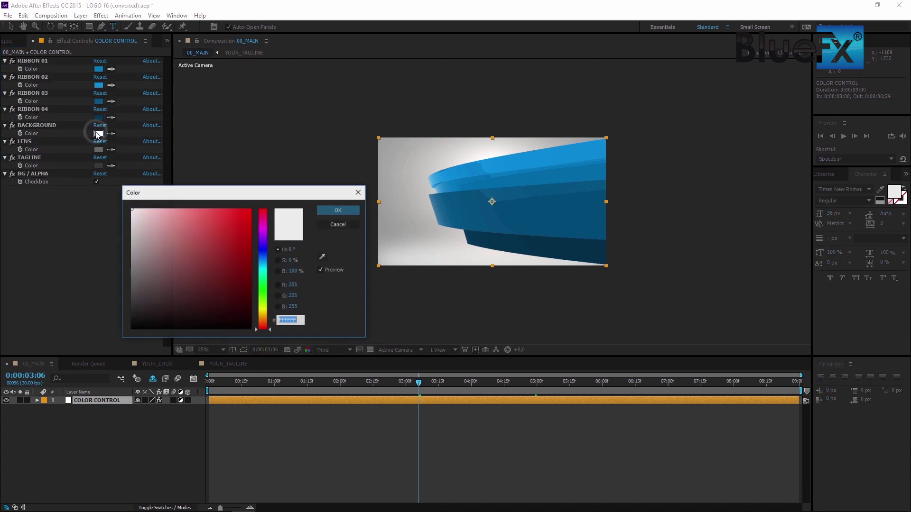
click(139, 217)
key(Return)
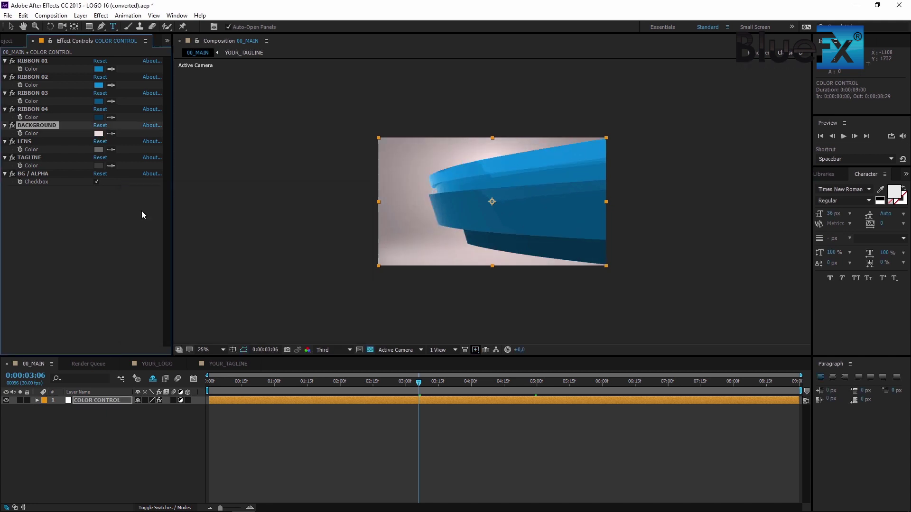
- Set the TAGLINE colour to a dark blue
click(99, 167)
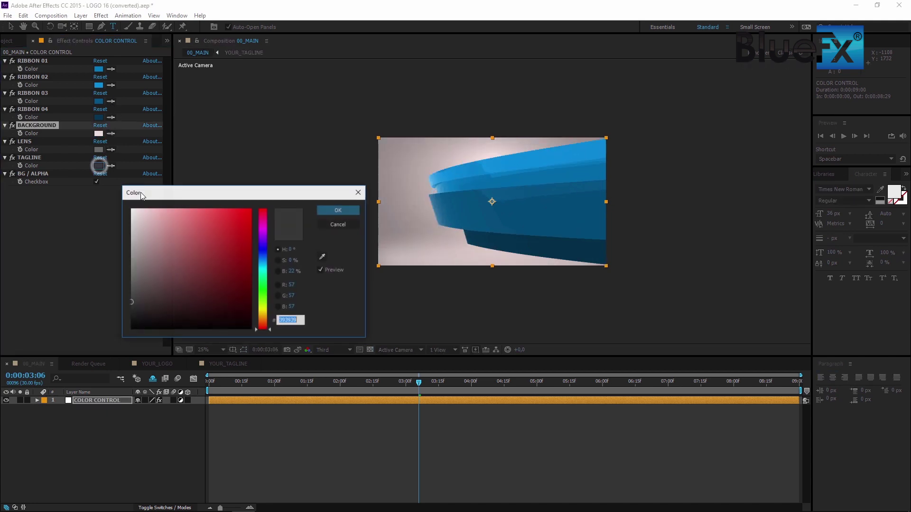
click(264, 250)
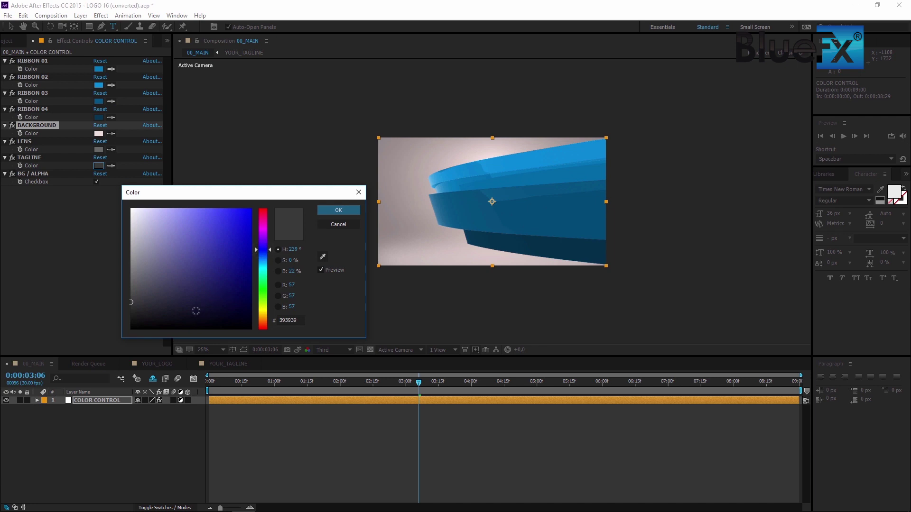
click(194, 311)
key(Return)
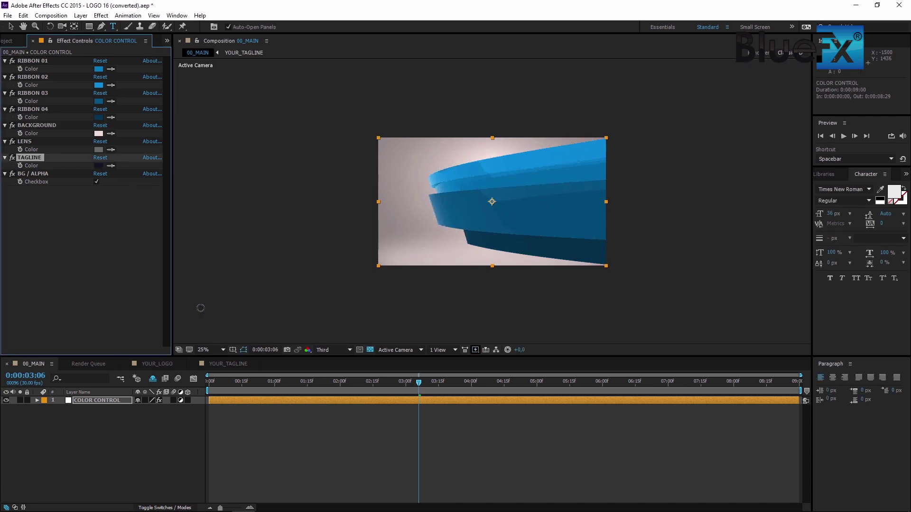
- Set RIBBON 01 to a muted greyish blue
click(99, 69)
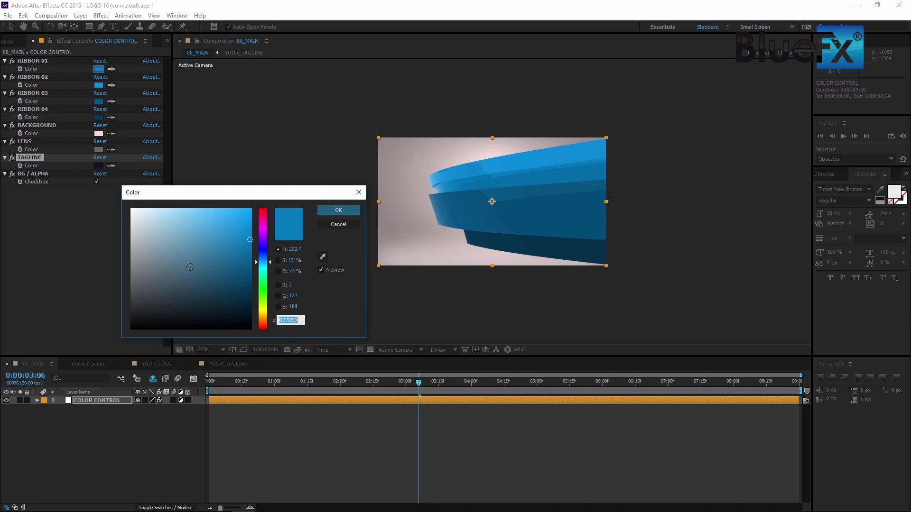
click(190, 267)
click(264, 259)
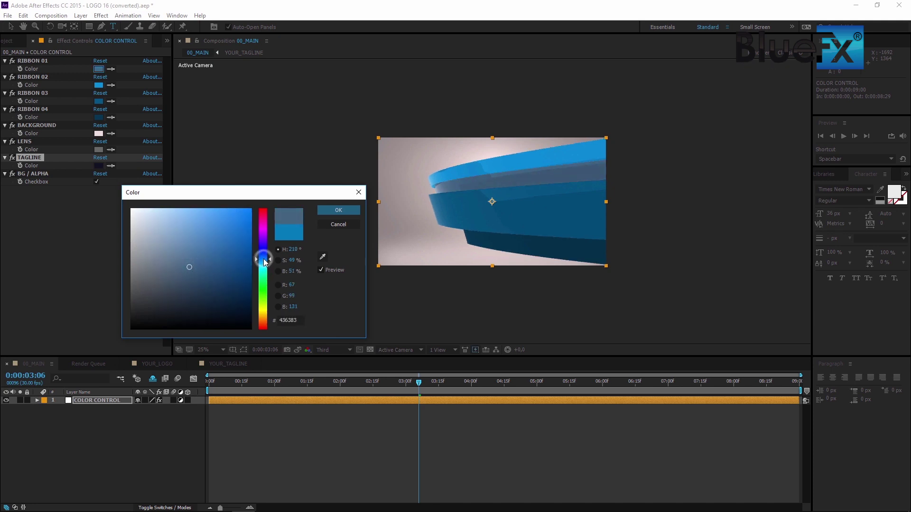
key(Return)
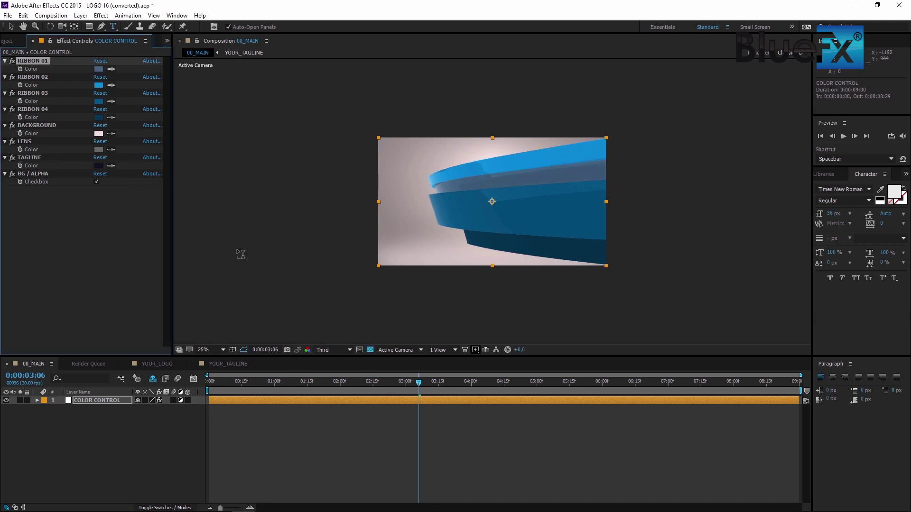
- Set RIBBON 02's colour to dark grey
click(98, 85)
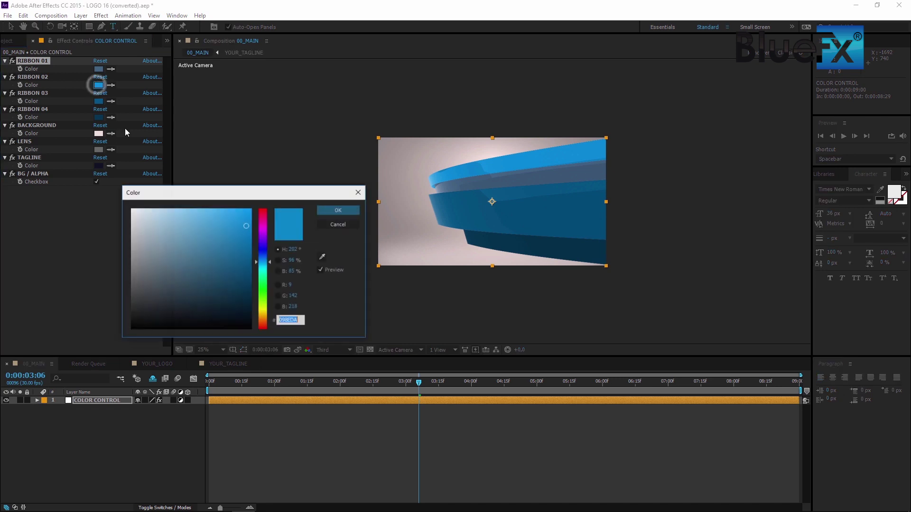
click(264, 259)
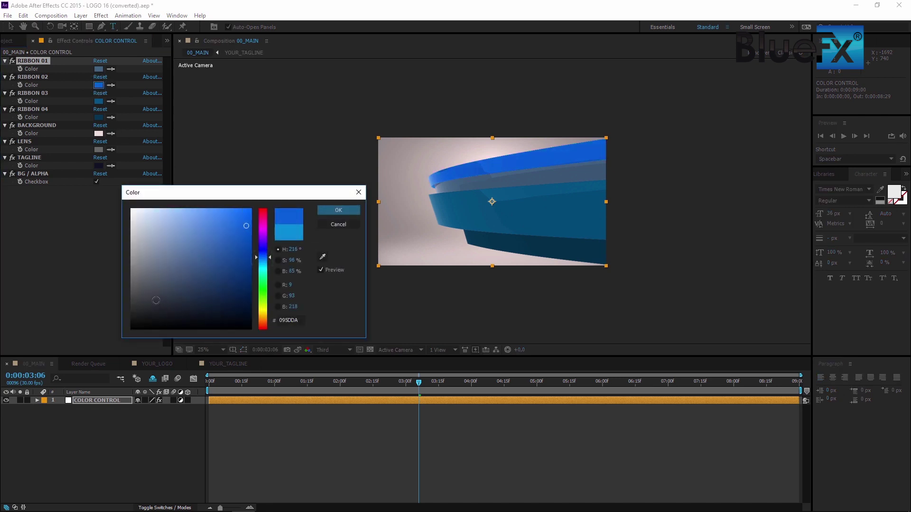
click(156, 300)
key(Return)
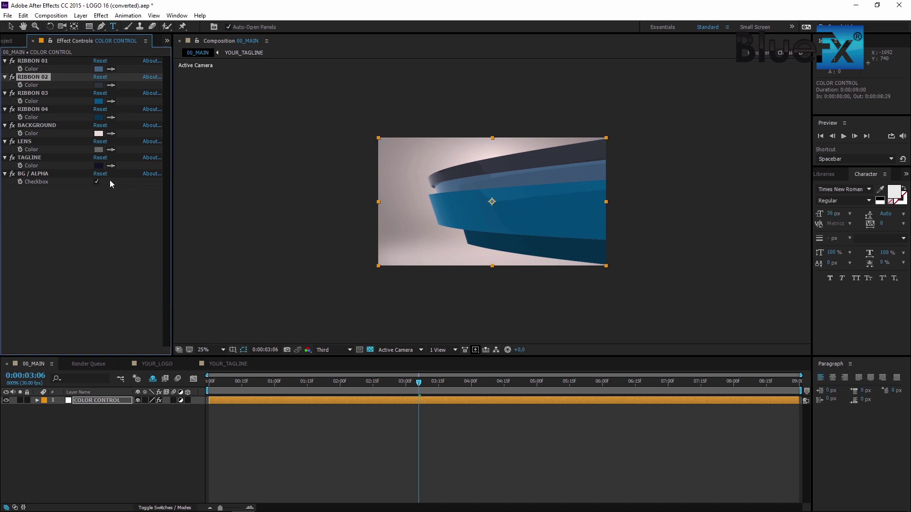
- Set RIBBON 03's colour to a light pale blue
click(98, 102)
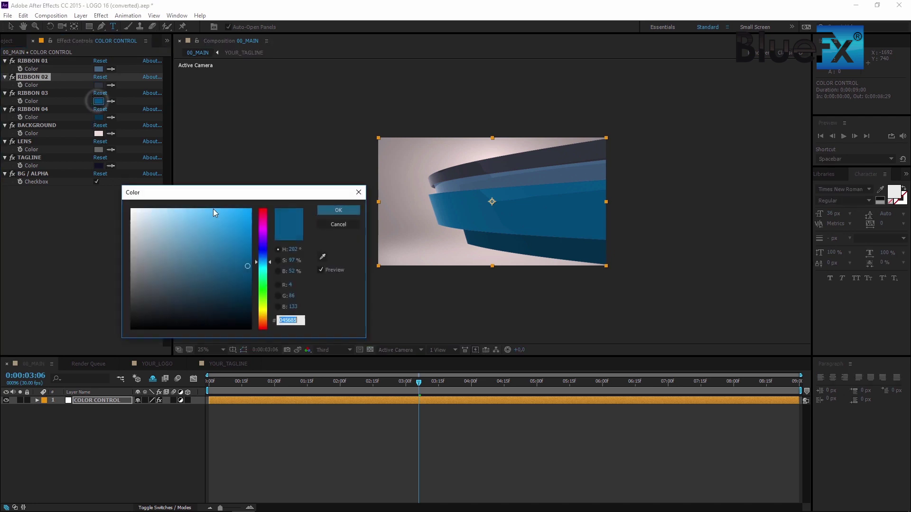
click(260, 272)
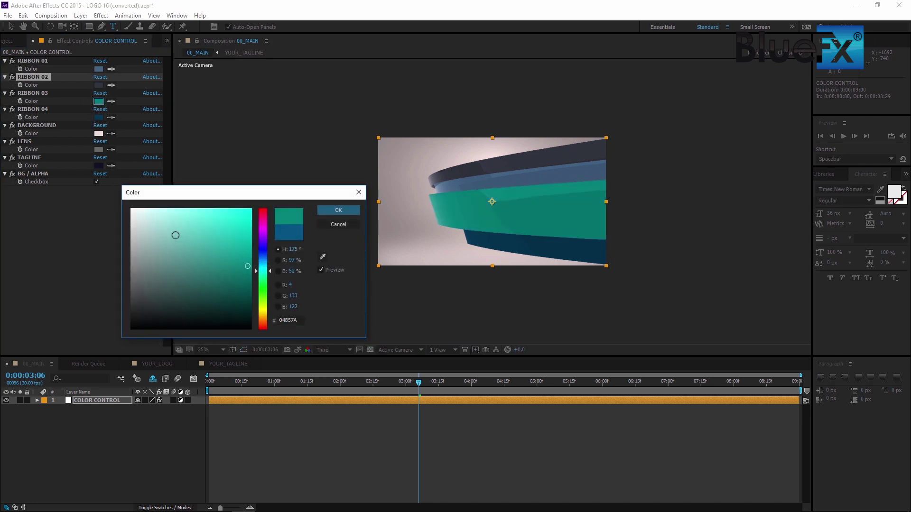
click(174, 242)
click(262, 261)
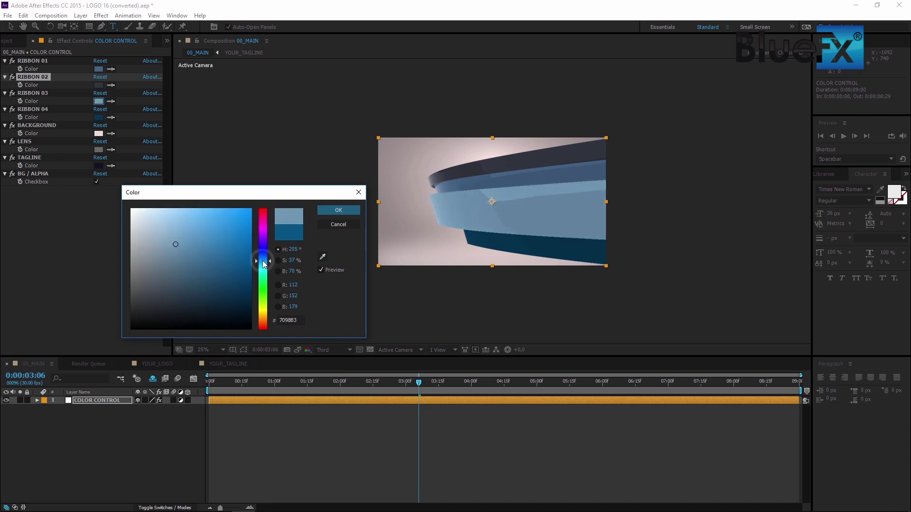
drag(164, 242, 163, 238)
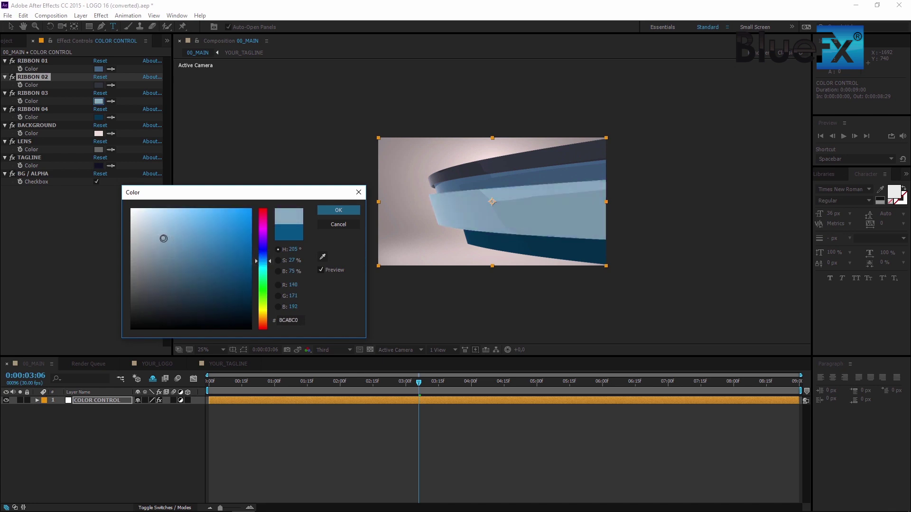
key(Return)
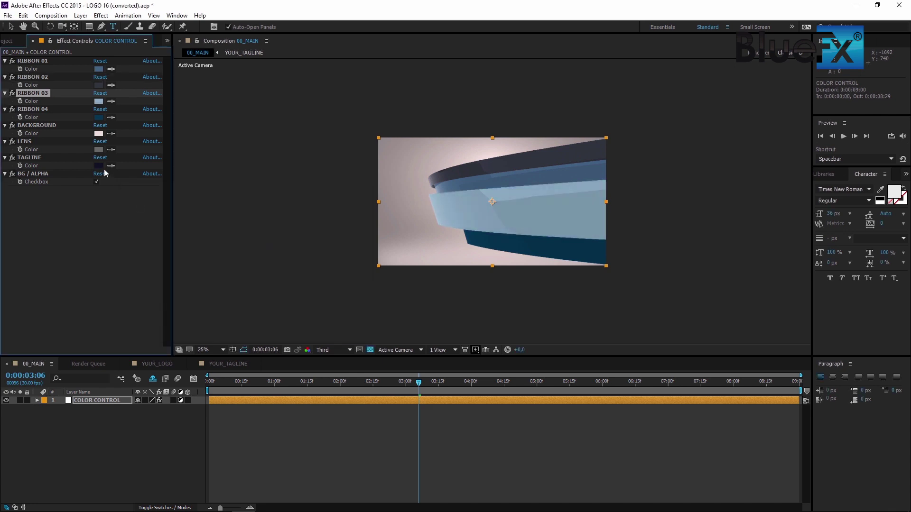
- Set RIBBON 04's colour to a deep blue that is nearly black
click(99, 118)
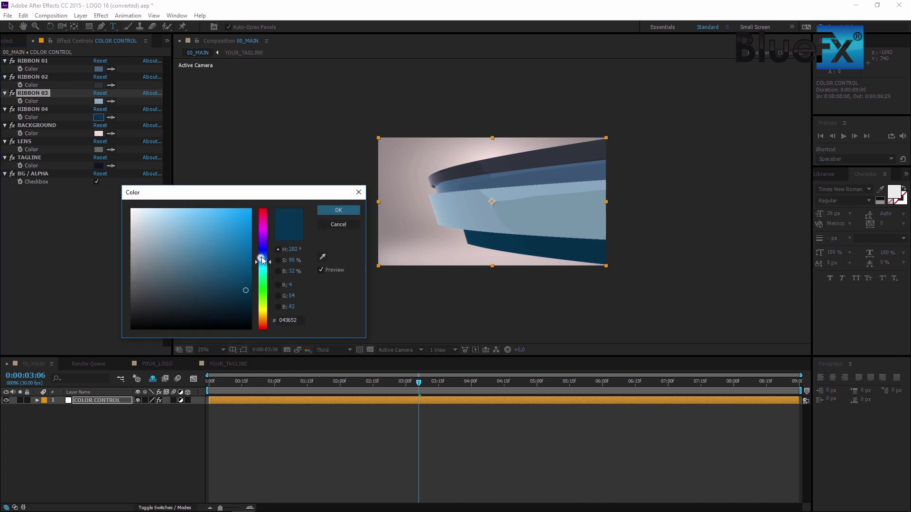
drag(263, 260, 263, 256)
drag(172, 304, 163, 309)
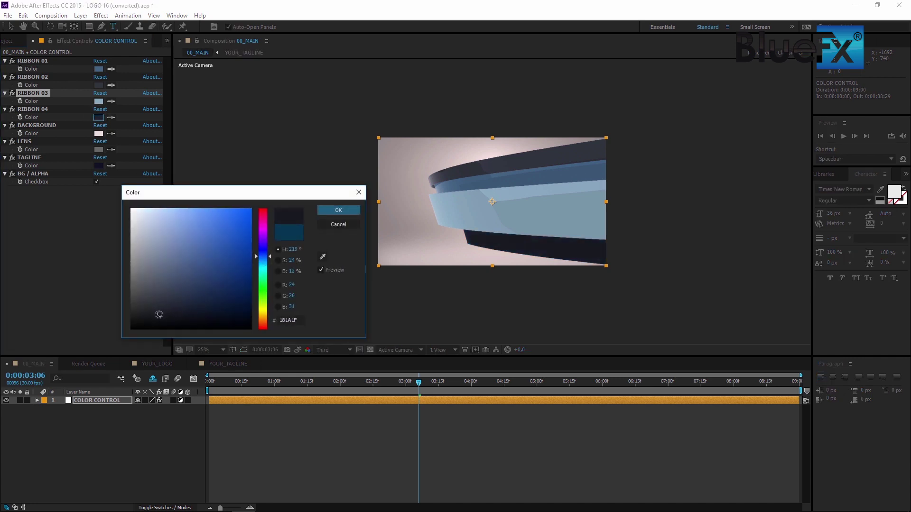
key(Return)
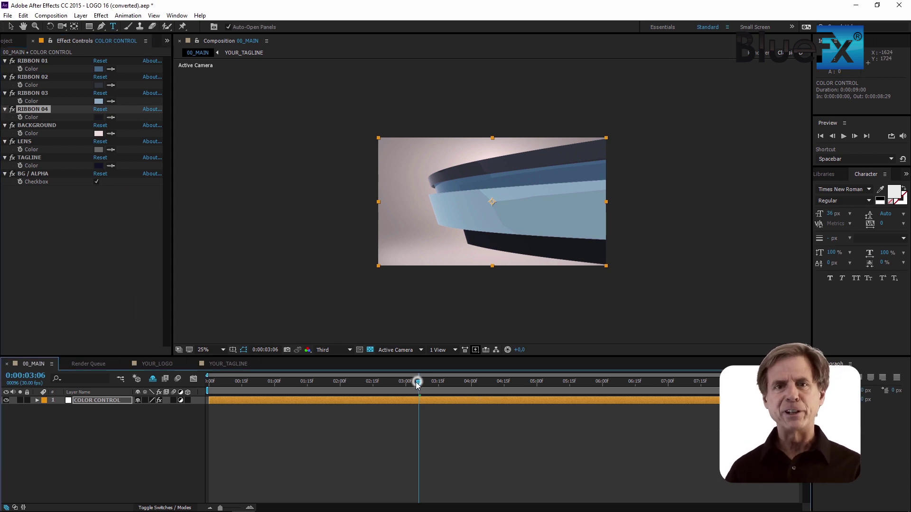
- Rewind the playhead and play a preview of the recoloured 00_MAIN animation
drag(419, 382, 261, 391)
key(space)
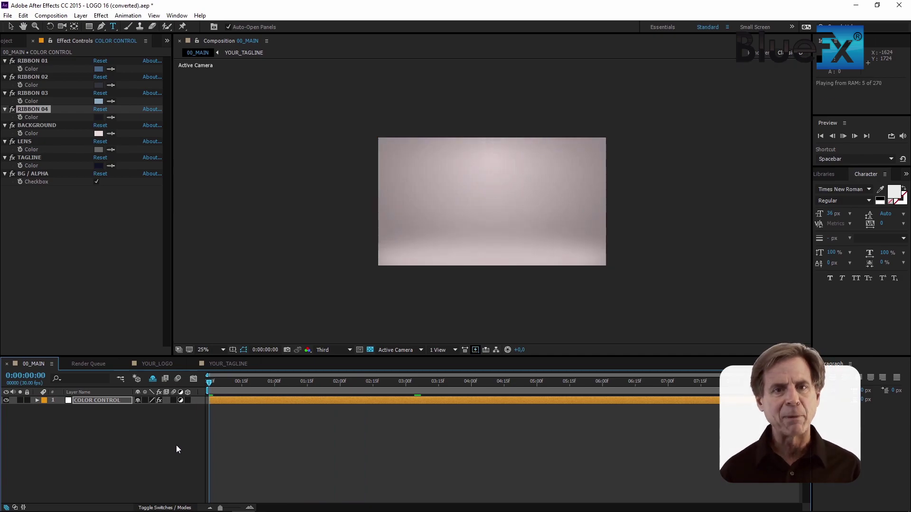